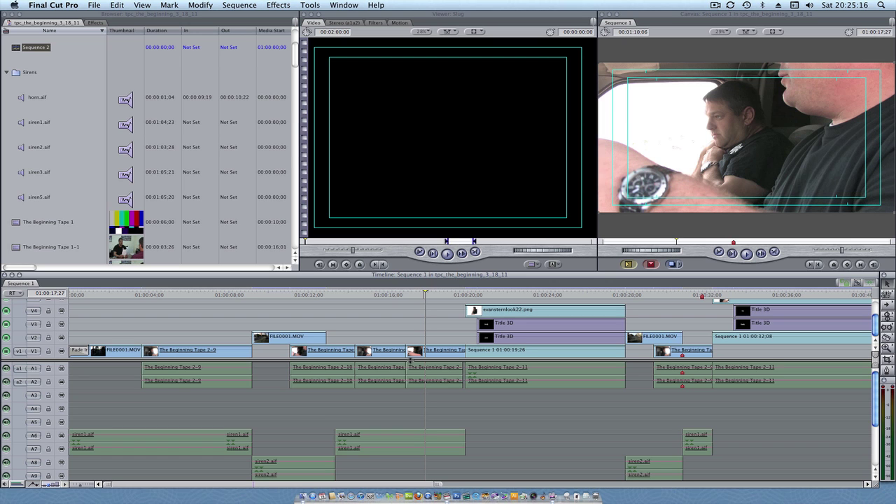
Play Sequence 1 and pause on the stylized 'Evan Scott' title over the truck footage
key(space)
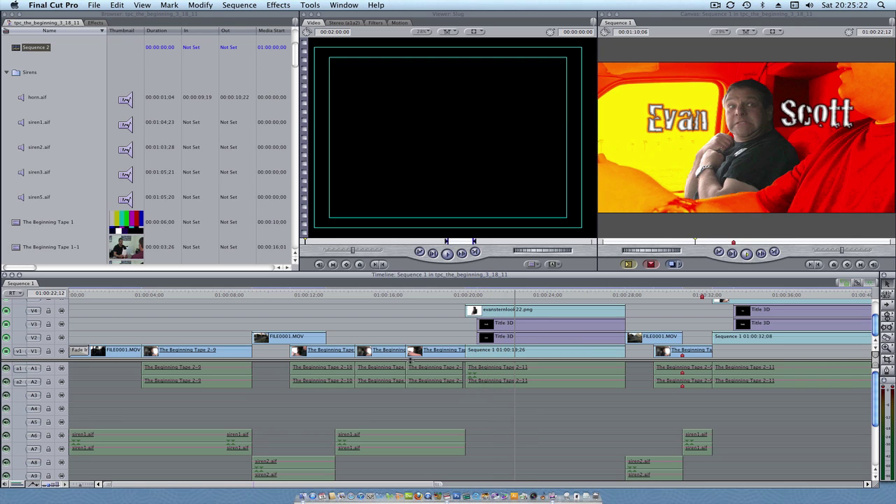
key(space)
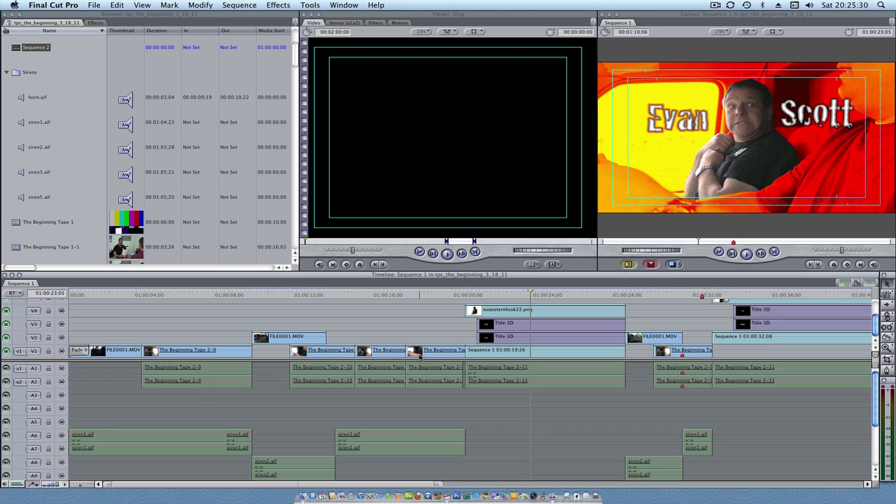
Copy the truck-cab clip into a new Sequence 3 and play it back
click(420, 356)
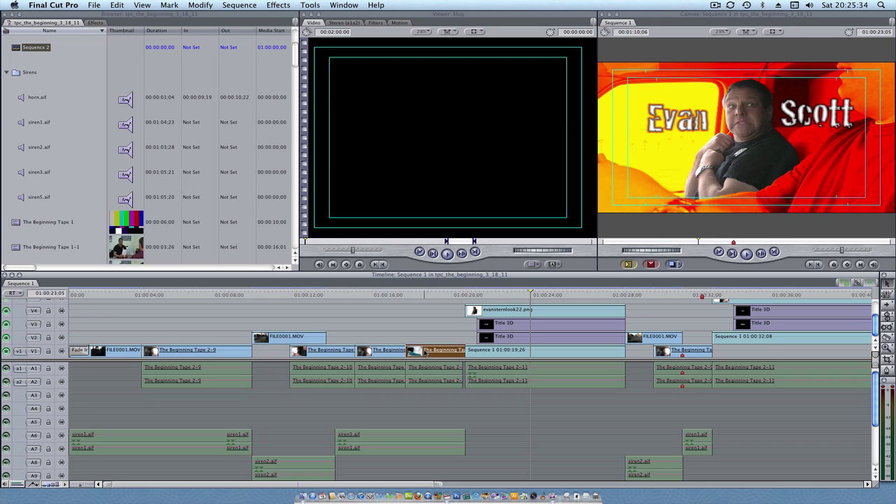
key(super+n)
key(Return)
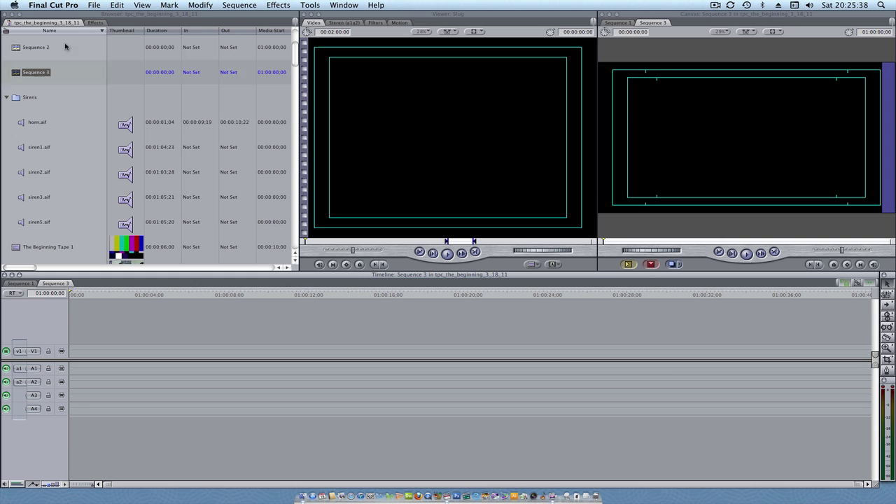
click(91, 8)
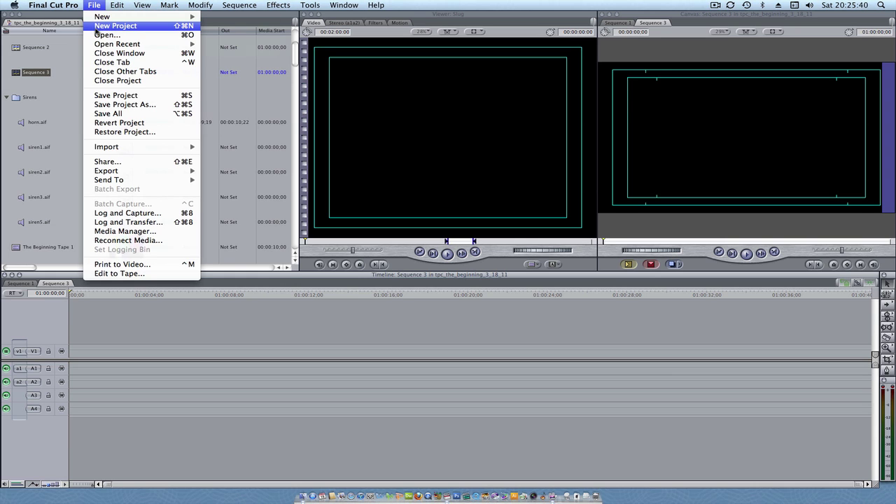
mouse_move(102, 16)
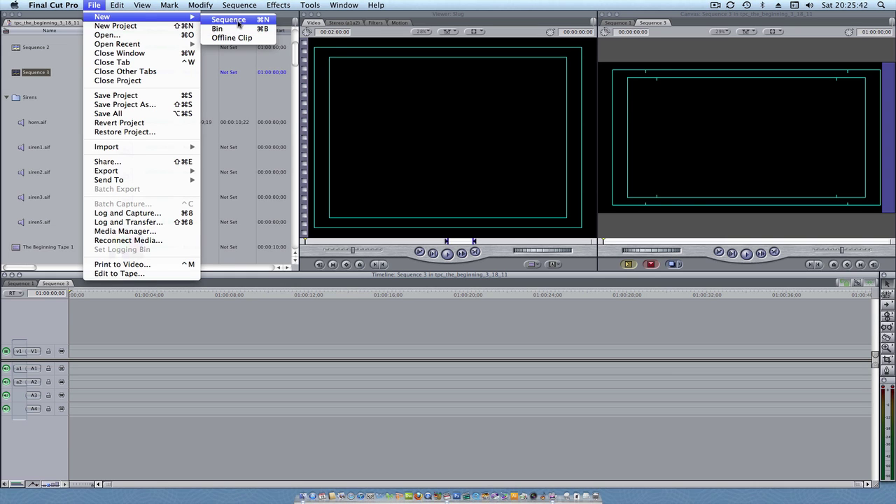
click(48, 92)
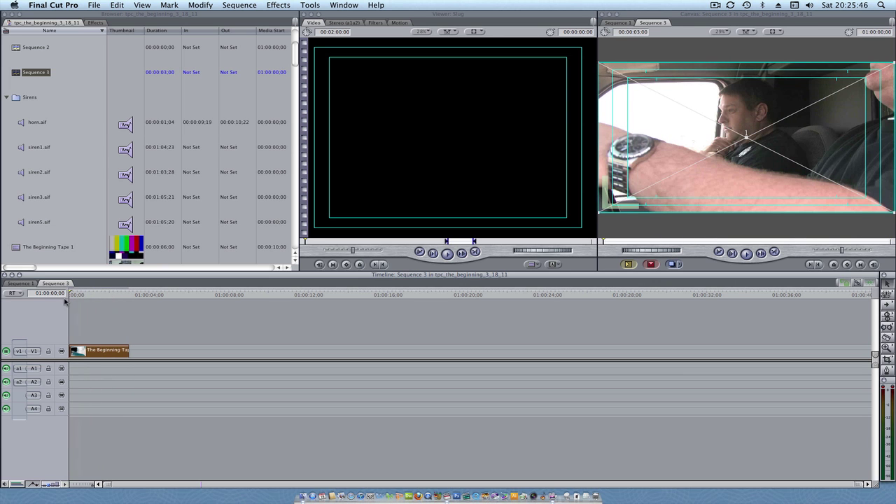
key(space)
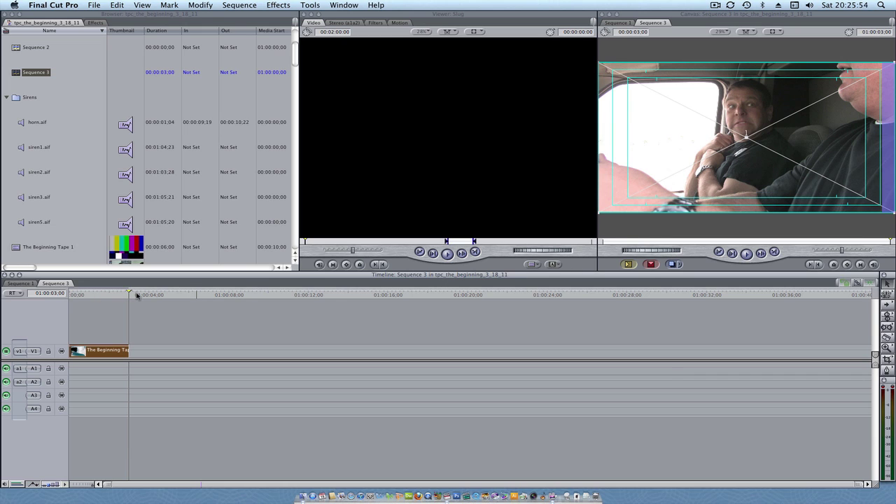
Freeze the clip's last frame and add the ten-second freeze frame after it on V1
click(150, 330)
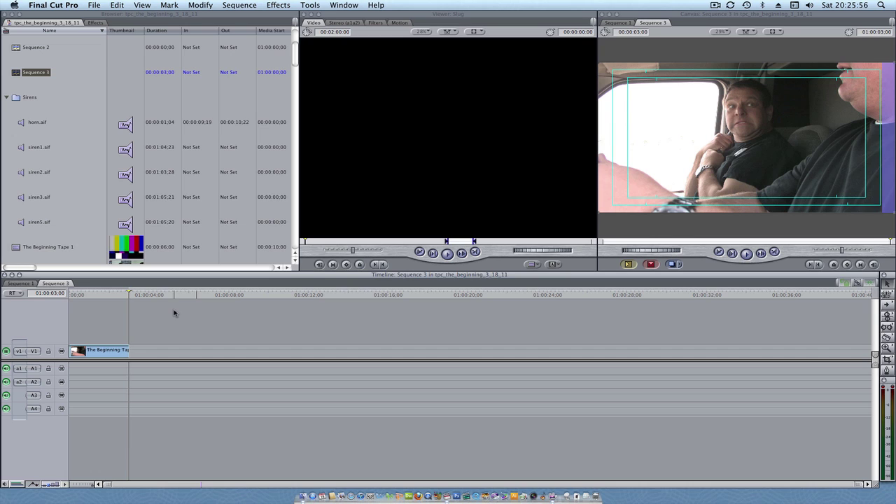
key(Left)
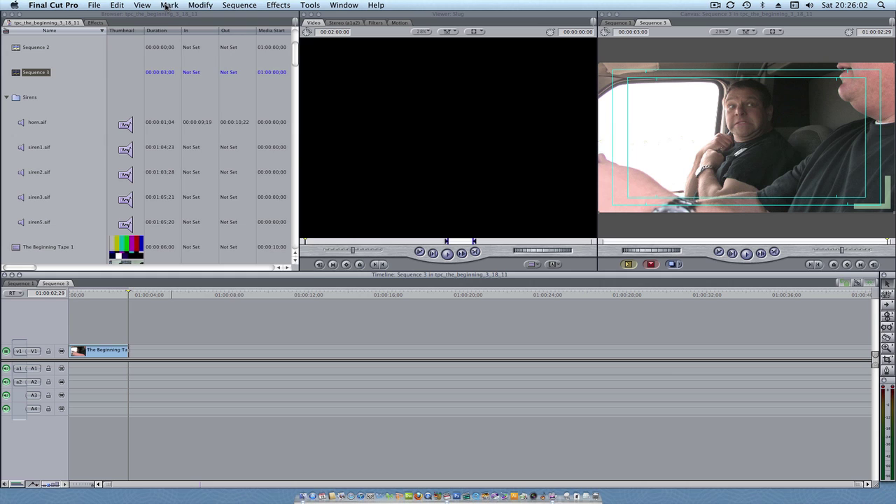
click(198, 5)
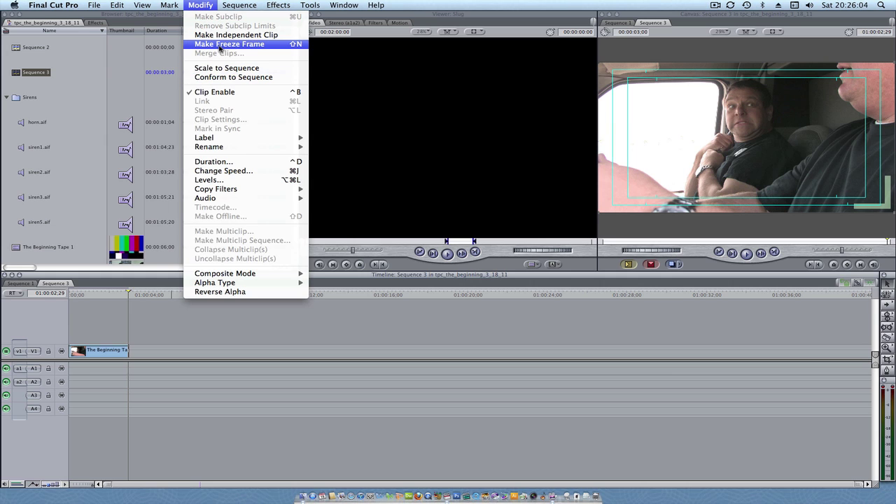
click(219, 44)
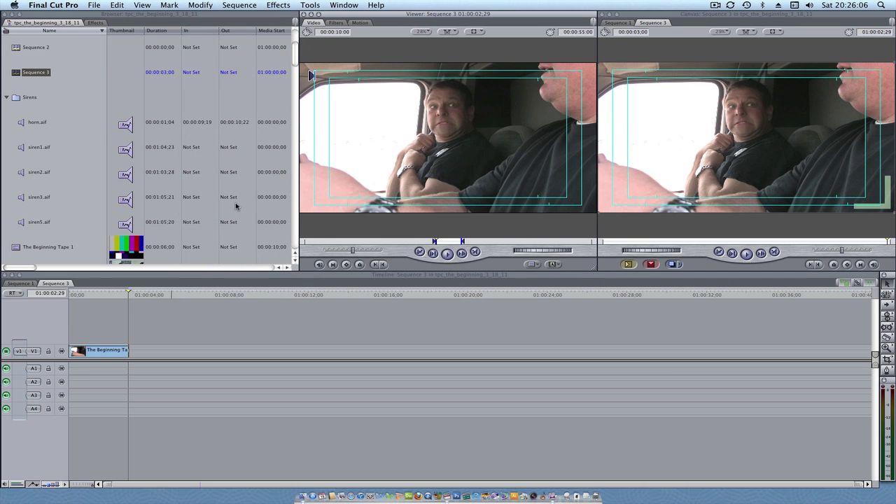
mouse_move(368, 130)
mouse_down()
mouse_move(171, 354)
mouse_move(144, 352)
mouse_up()
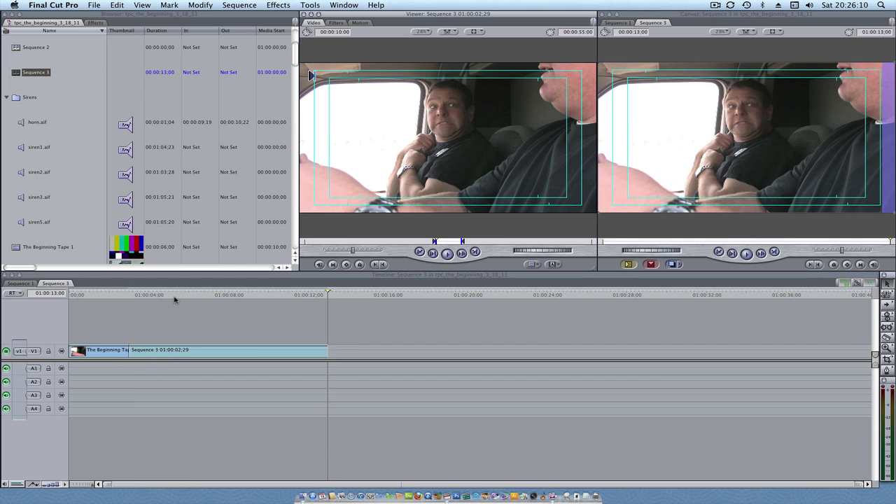
drag(175, 300, 168, 303)
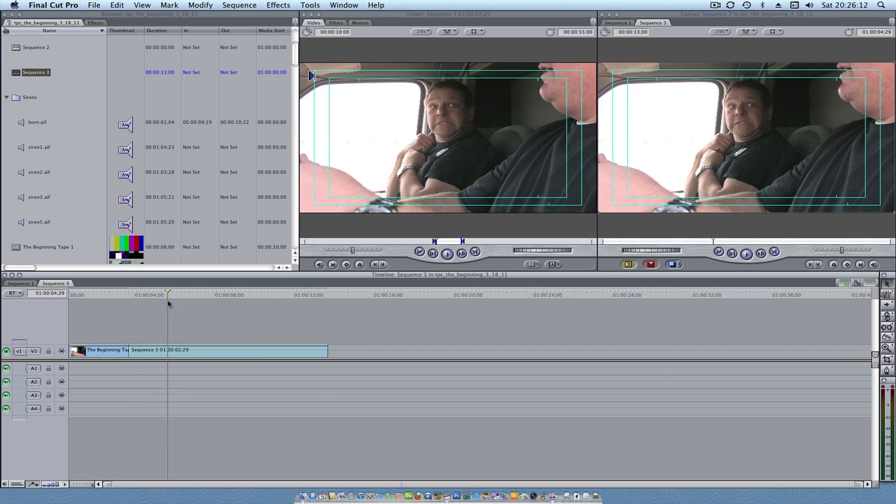
Export the freeze frame via QuickTime Conversion as a PNG still image to the Desktop
click(191, 355)
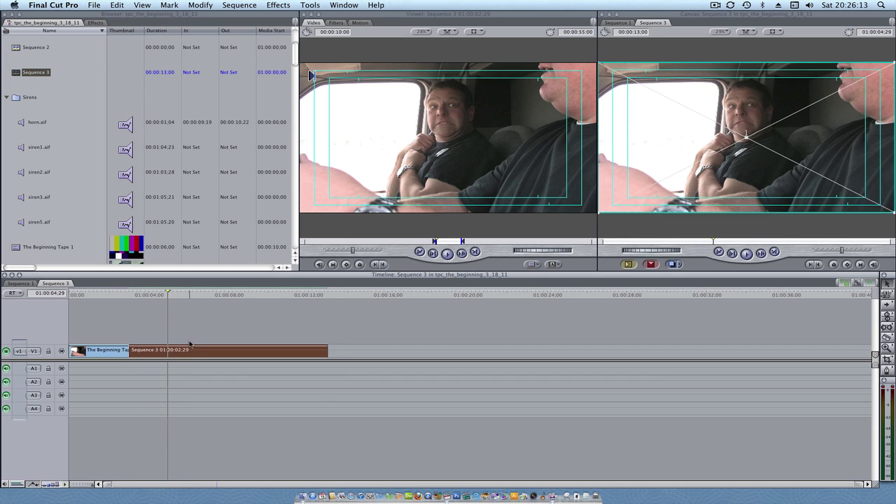
click(93, 5)
mouse_move(109, 180)
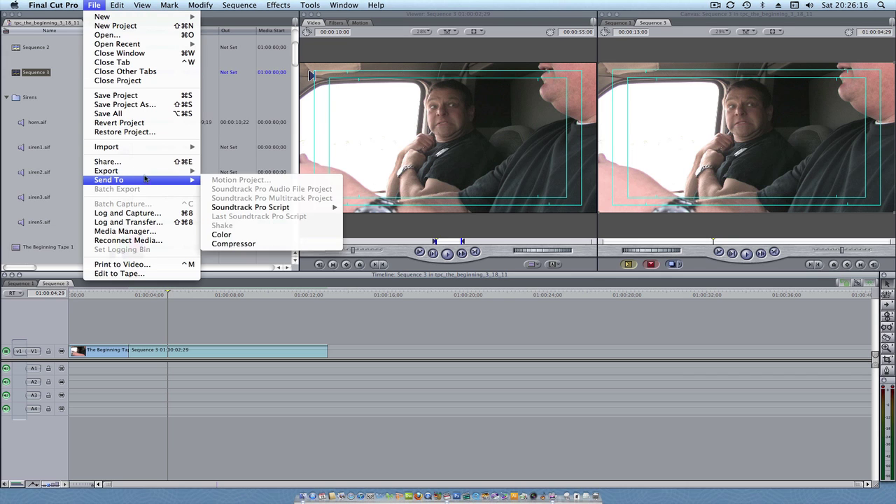
click(242, 180)
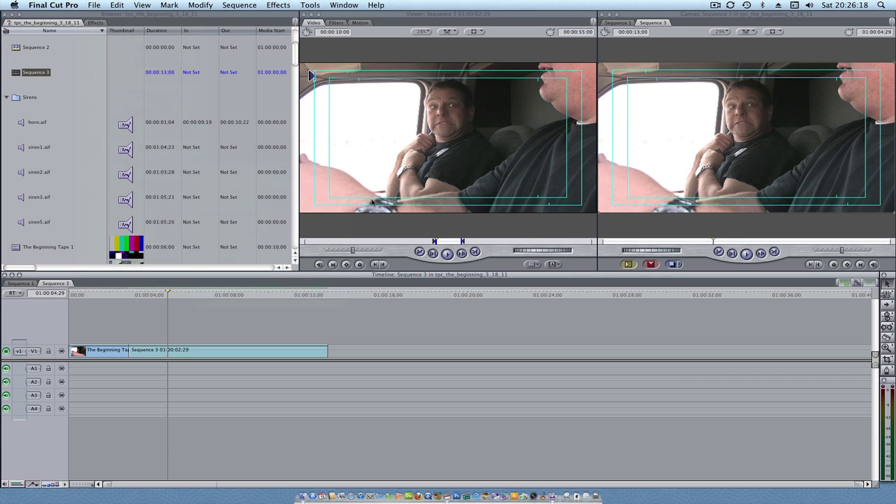
click(376, 236)
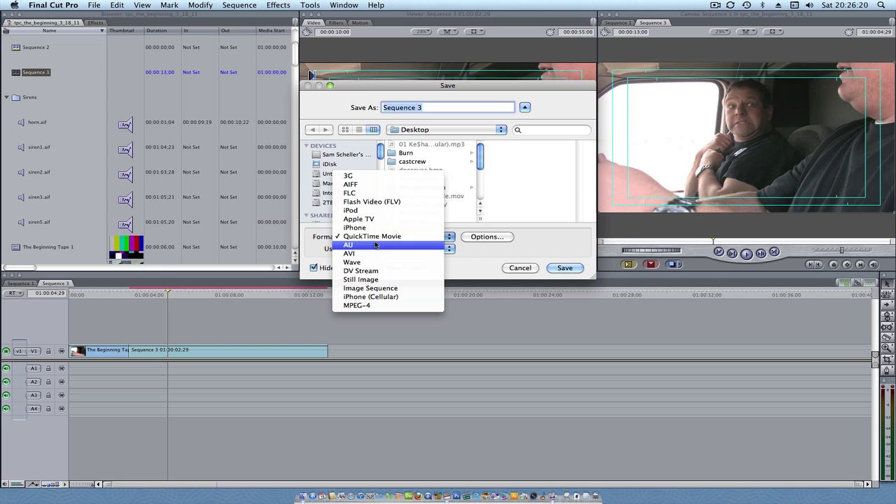
click(382, 279)
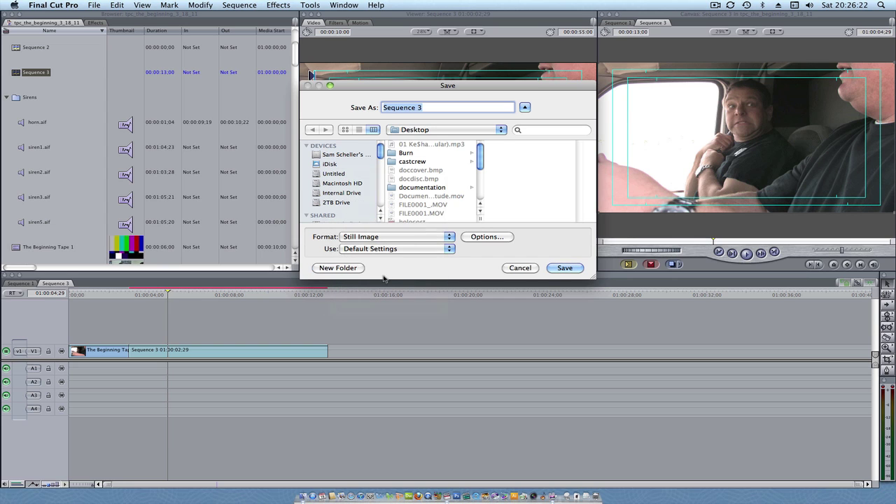
click(420, 249)
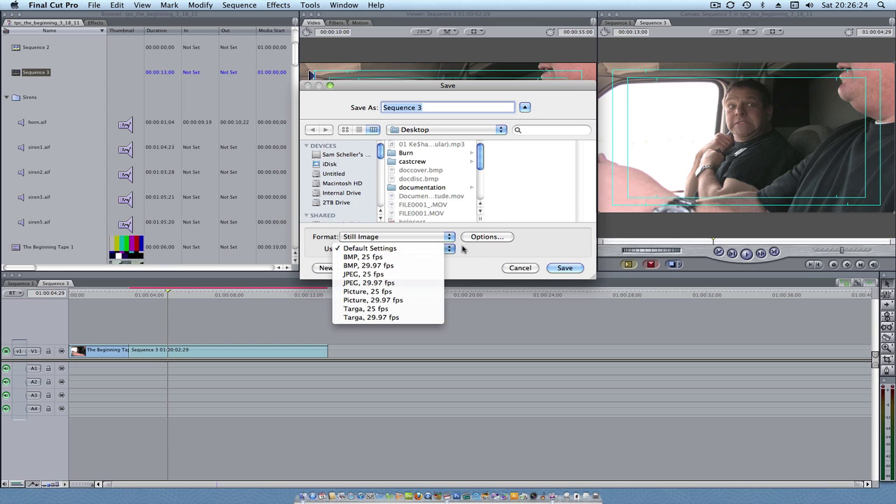
click(465, 250)
click(486, 236)
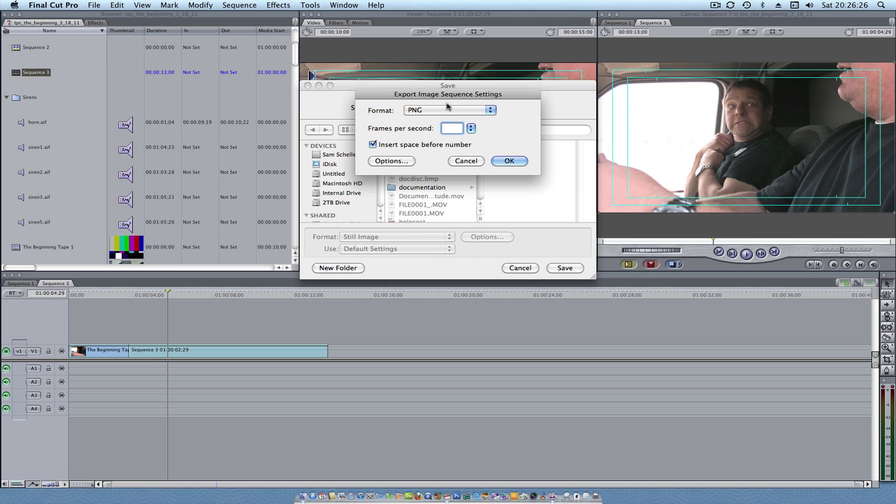
click(511, 161)
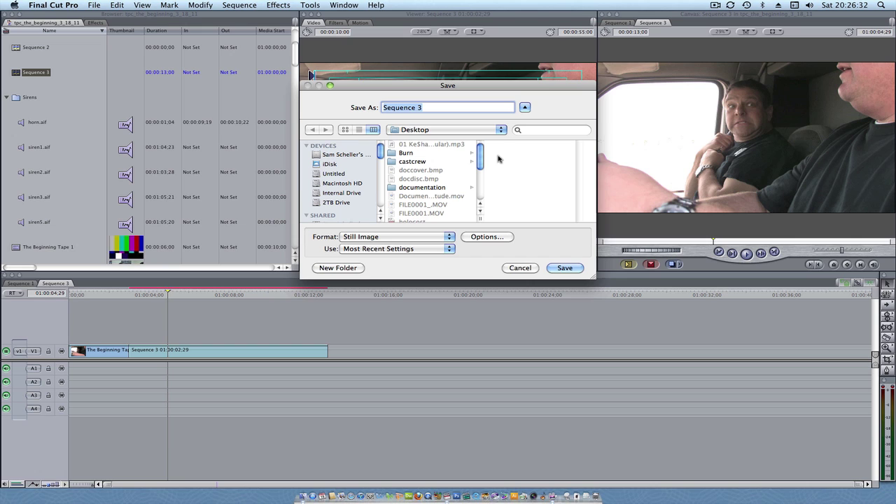
key(Return)
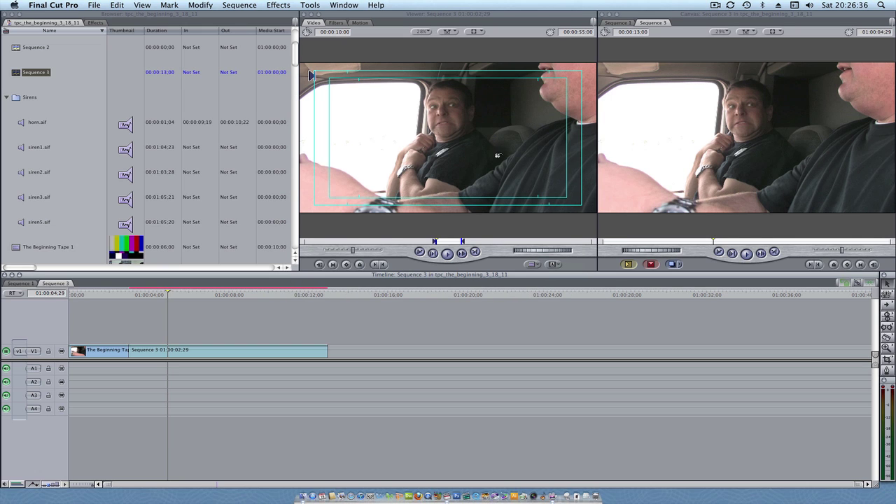
Hide Final Cut Pro and move Sequence 3.png to the centre of the desktop
key(super+h)
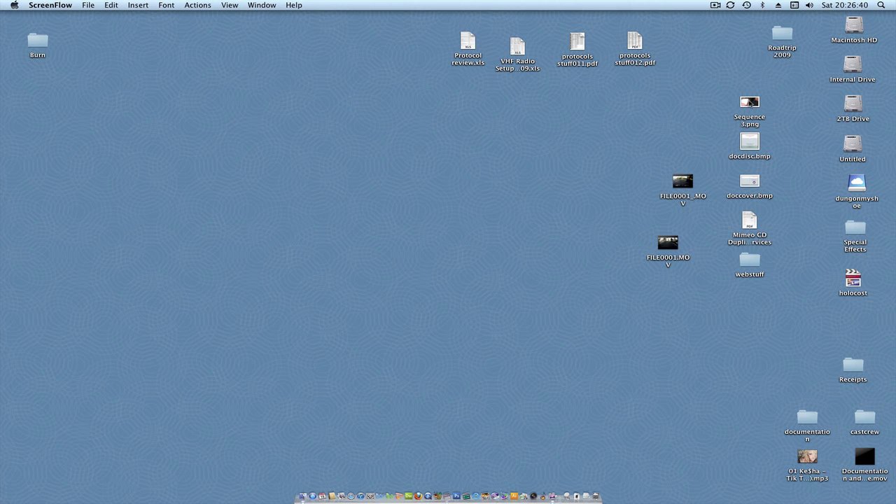
mouse_move(750, 103)
mouse_down()
mouse_move(620, 105)
mouse_move(388, 198)
mouse_move(378, 233)
mouse_move(458, 370)
mouse_move(450, 483)
mouse_move(441, 494)
mouse_up()
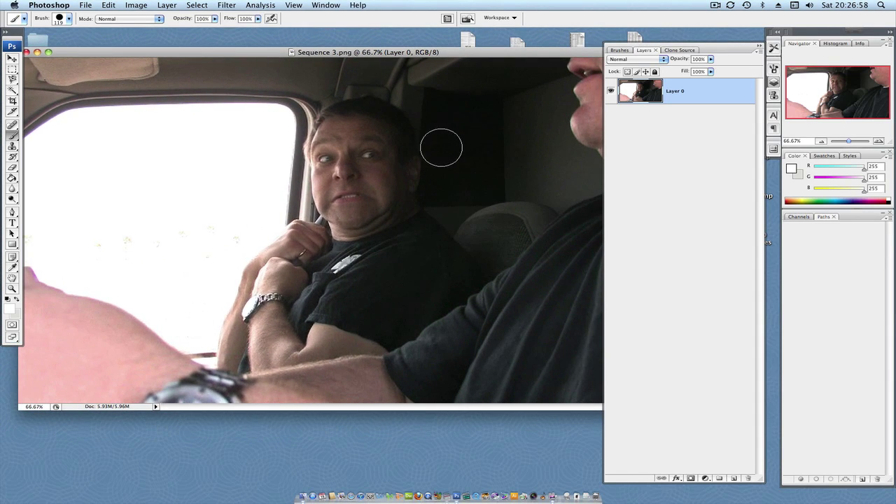
Add a layer mask to Layer 0 and paint out the background around the central man
scroll(443, 144, down, 1)
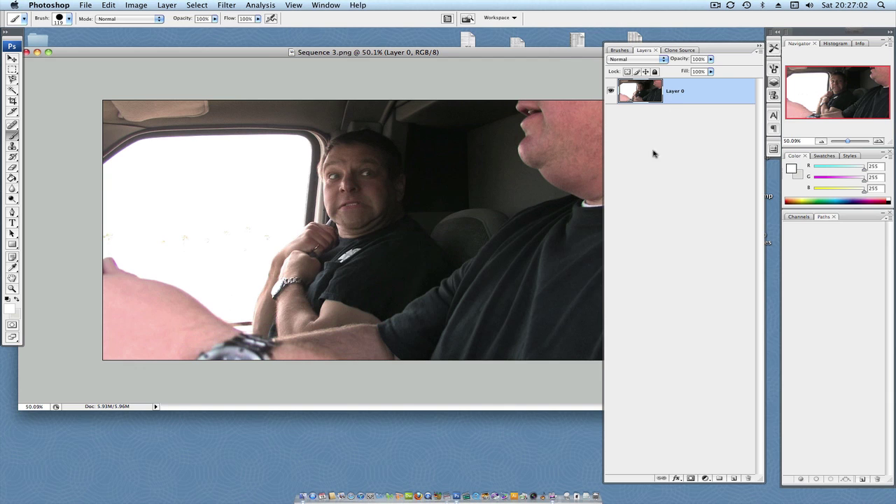
click(689, 478)
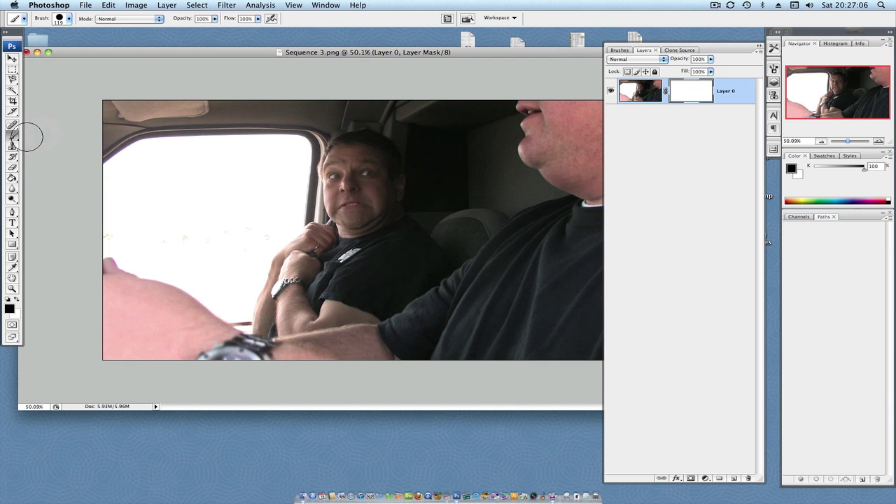
click(275, 224)
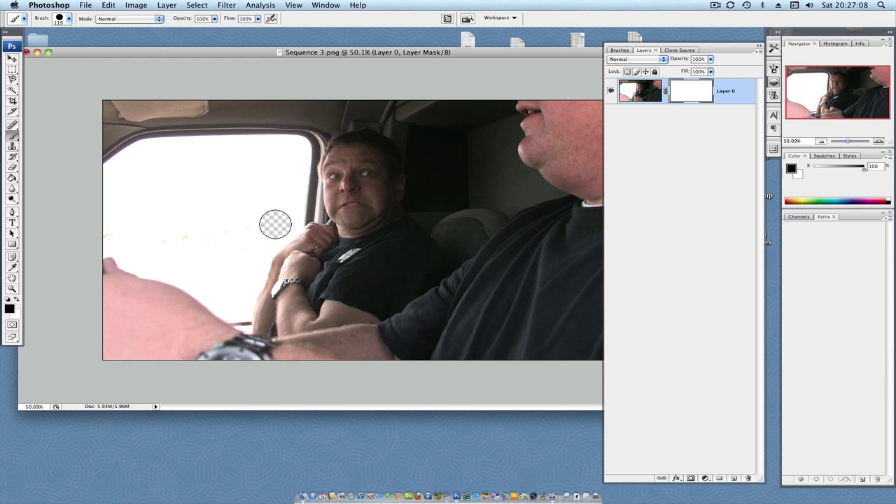
mouse_move(275, 224)
mouse_down()
mouse_move(219, 266)
mouse_move(234, 294)
mouse_move(184, 225)
mouse_move(166, 296)
mouse_move(210, 262)
mouse_move(172, 193)
mouse_move(133, 277)
mouse_up()
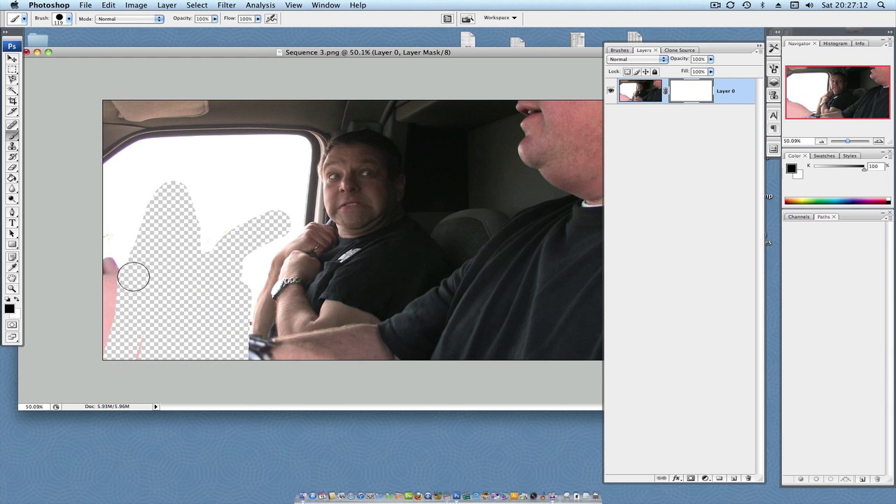
right_click(157, 215)
drag(210, 242, 253, 238)
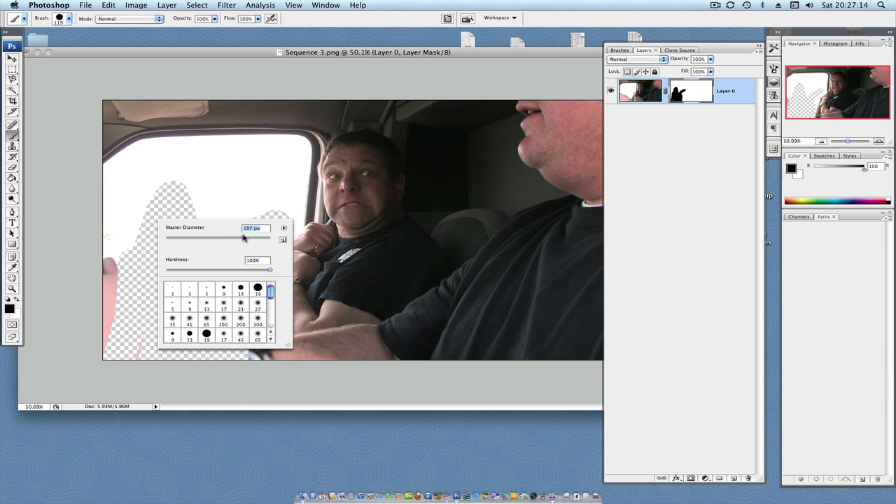
mouse_move(188, 132)
mouse_down()
mouse_move(104, 160)
mouse_move(90, 292)
mouse_move(157, 270)
mouse_move(273, 194)
mouse_move(280, 170)
mouse_move(203, 243)
mouse_move(216, 114)
mouse_move(260, 96)
mouse_move(398, 84)
mouse_move(468, 154)
mouse_move(459, 196)
mouse_move(489, 284)
mouse_move(434, 326)
mouse_move(275, 372)
mouse_move(242, 364)
mouse_move(354, 360)
mouse_move(579, 284)
mouse_move(529, 352)
mouse_move(448, 352)
mouse_move(588, 215)
mouse_move(581, 143)
mouse_move(546, 140)
mouse_move(476, 202)
mouse_move(501, 233)
mouse_move(511, 104)
mouse_move(370, 90)
mouse_move(323, 105)
mouse_move(296, 124)
mouse_move(329, 104)
mouse_move(296, 130)
mouse_move(280, 174)
mouse_move(286, 187)
mouse_move(260, 216)
mouse_move(217, 310)
mouse_up()
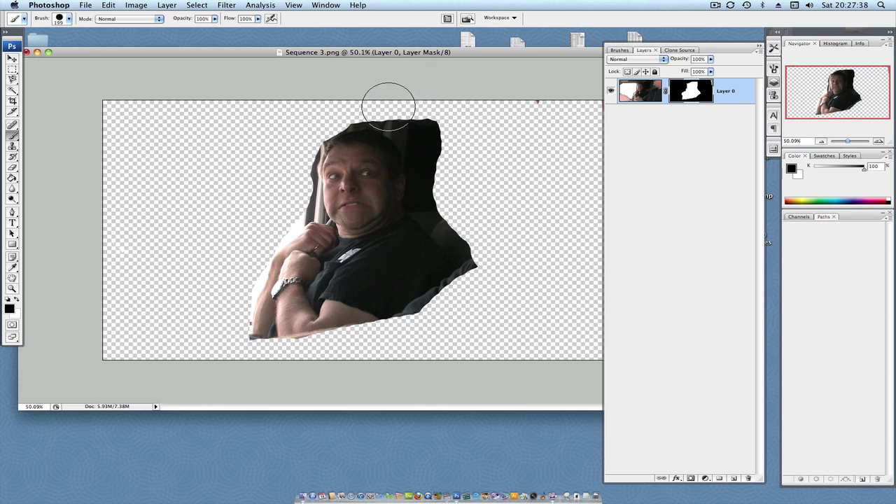
mouse_move(388, 105)
mouse_down()
mouse_move(426, 119)
mouse_move(472, 254)
mouse_up()
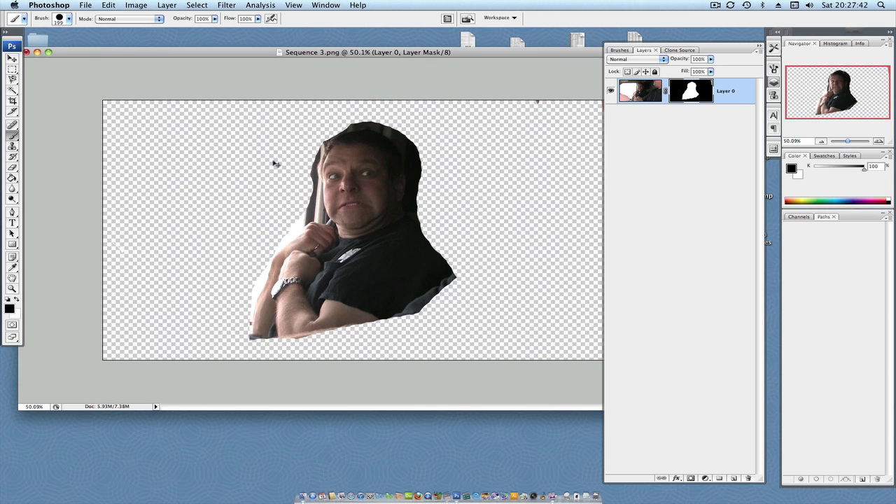
Save a non-interlaced PNG copy named Sequence 3 copy.png to the Desktop
key(super+shift+s)
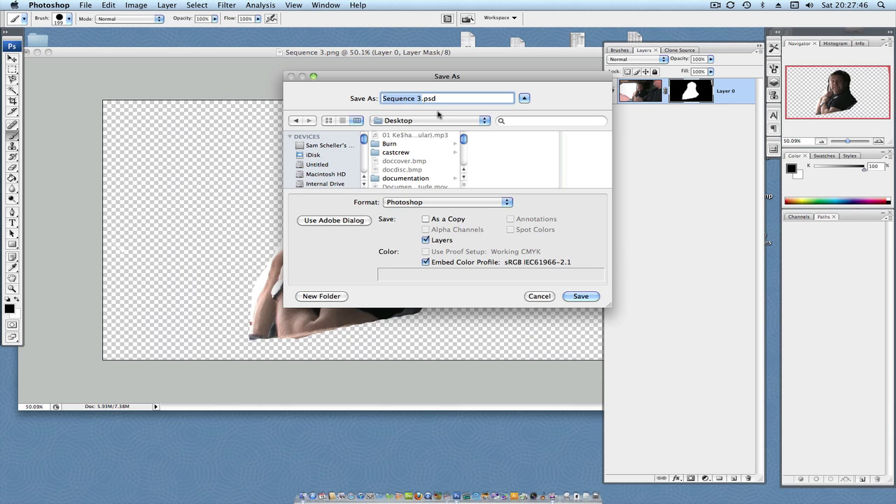
click(452, 201)
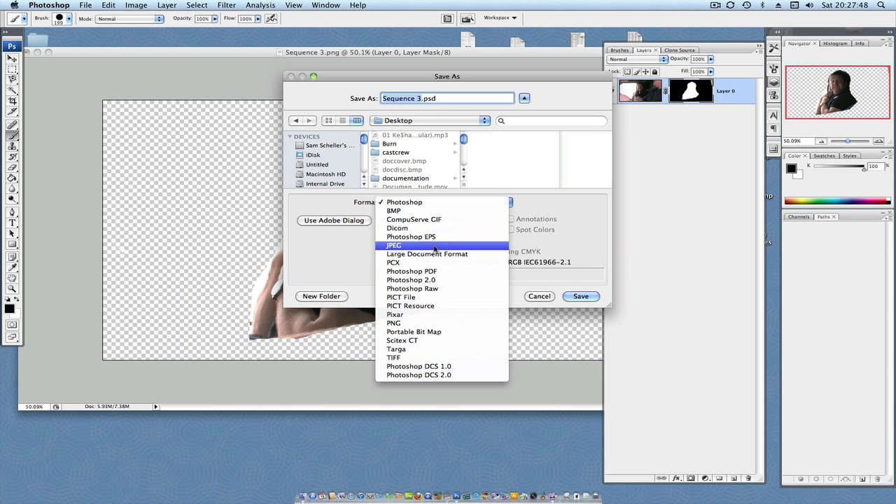
click(425, 331)
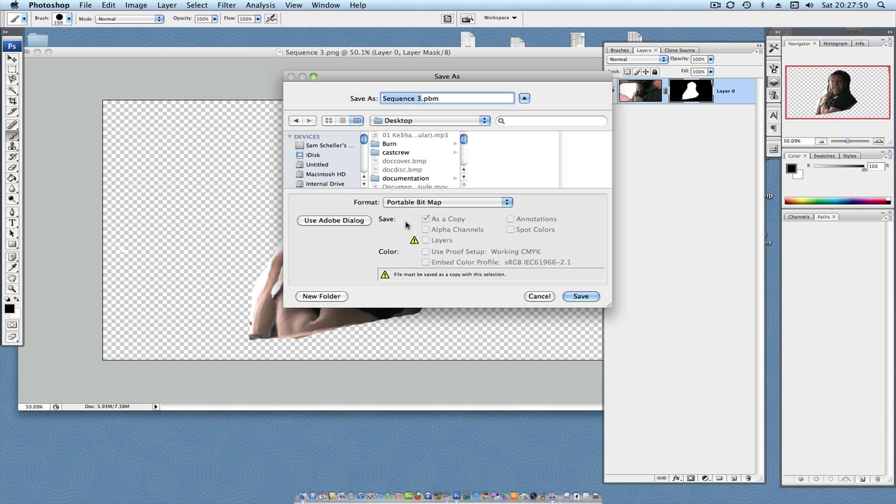
click(410, 203)
click(411, 195)
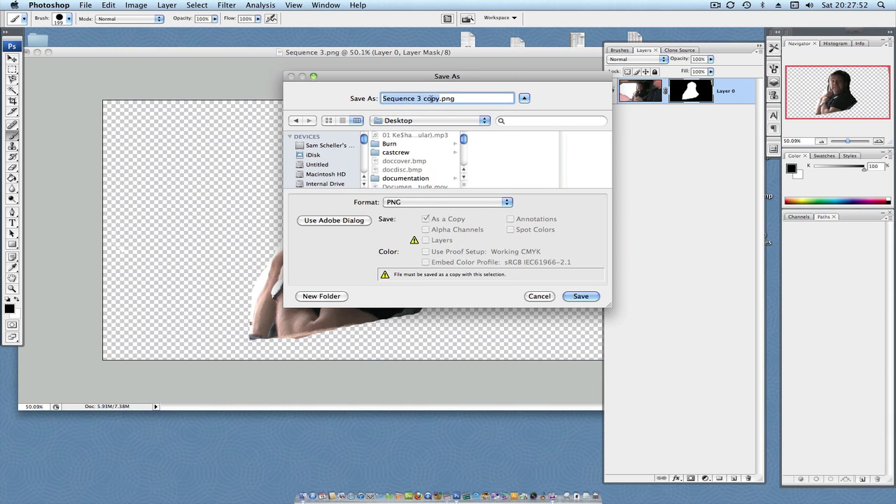
click(581, 296)
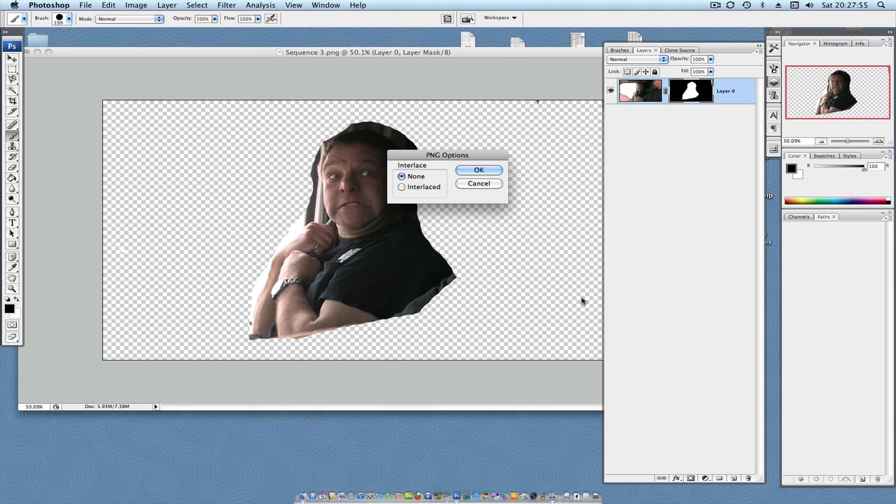
click(468, 168)
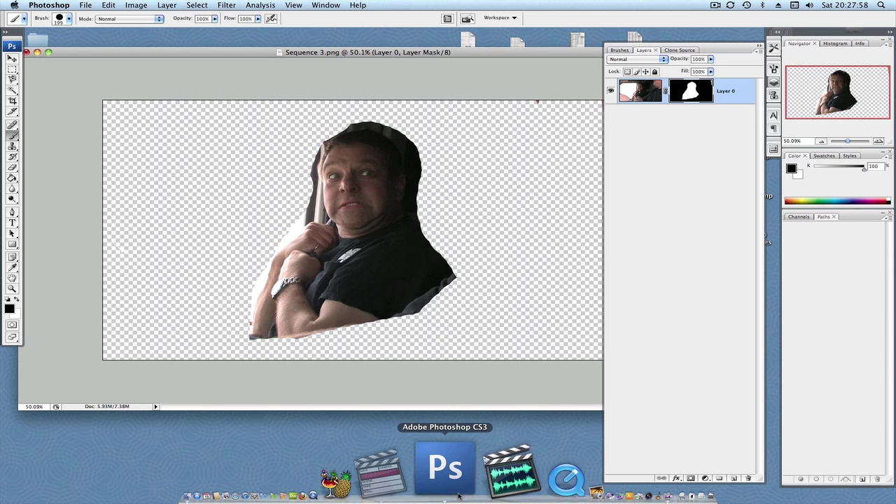
Import Sequence 3 copy.png into the Final Cut Pro project
click(420, 419)
click(98, 5)
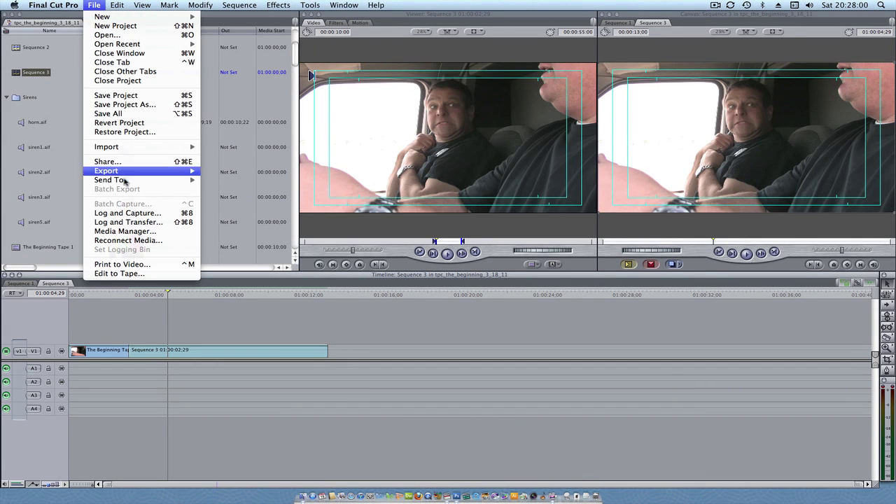
mouse_move(106, 147)
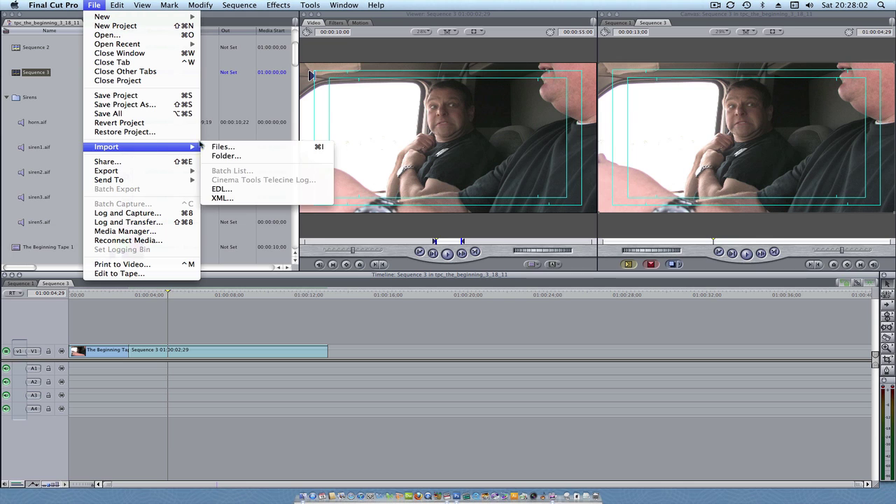
click(213, 147)
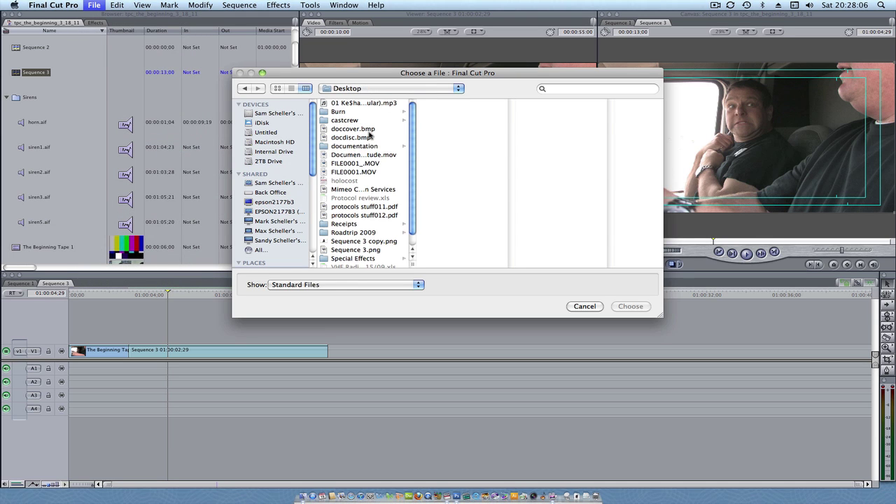
scroll(382, 207, down, 2)
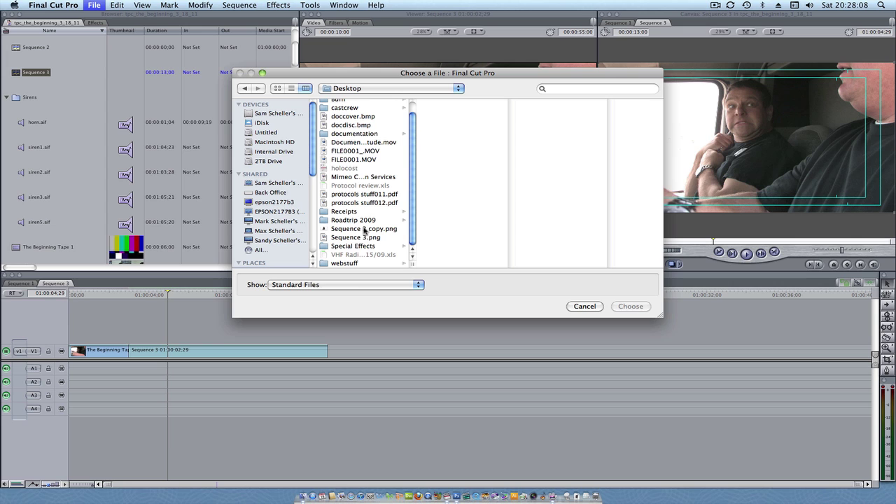
click(364, 229)
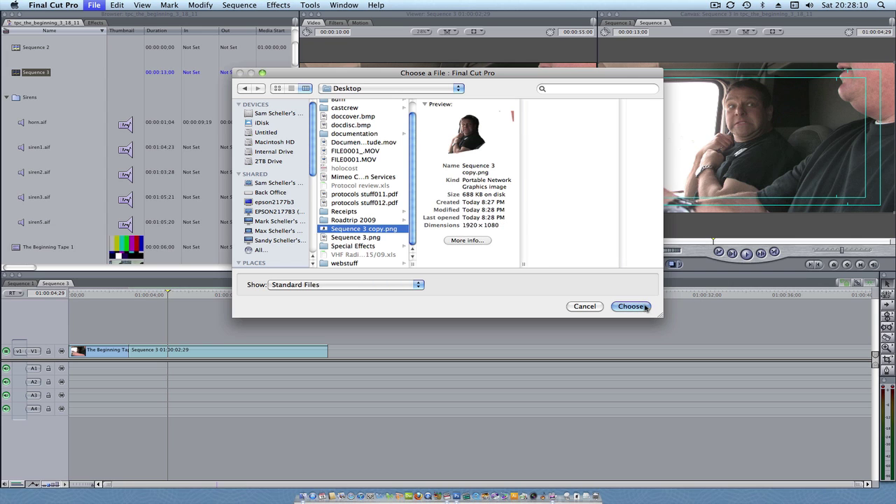
click(630, 307)
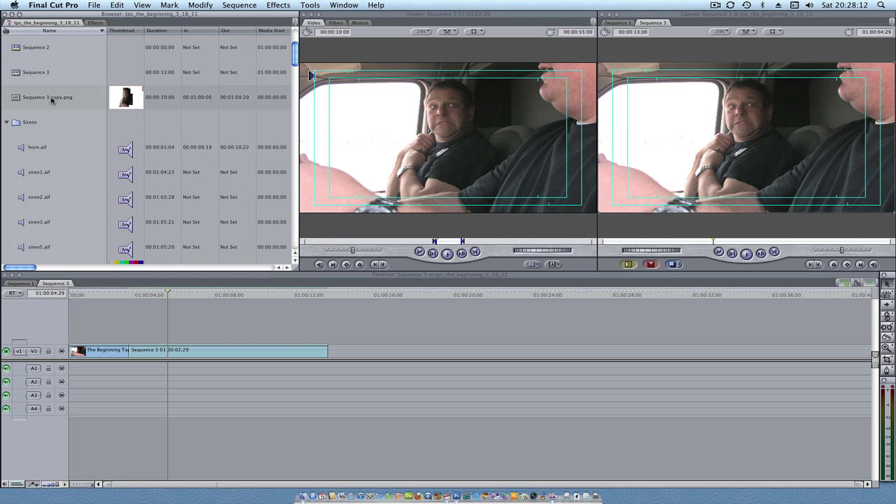
Place Sequence 3 copy.png on V2 above the freeze frame, playhead at 01:00:05:27
mouse_move(49, 97)
mouse_down()
mouse_move(179, 320)
mouse_move(140, 337)
mouse_up()
click(178, 294)
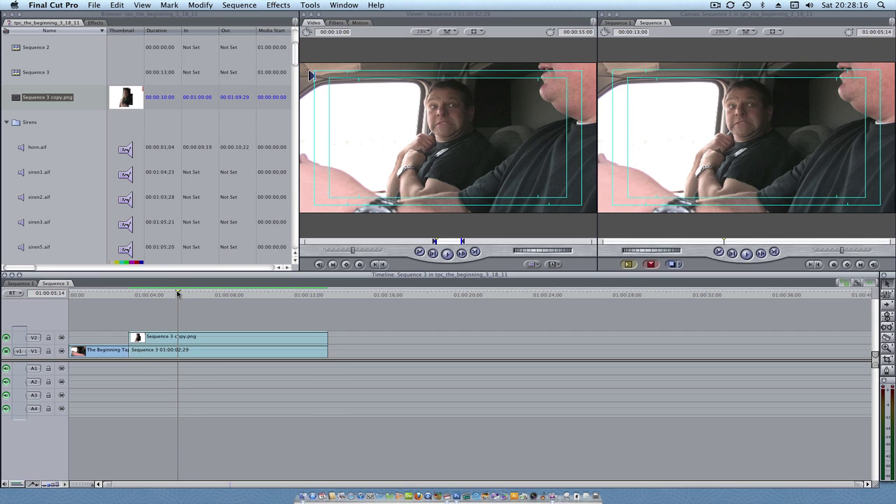
drag(158, 295, 186, 289)
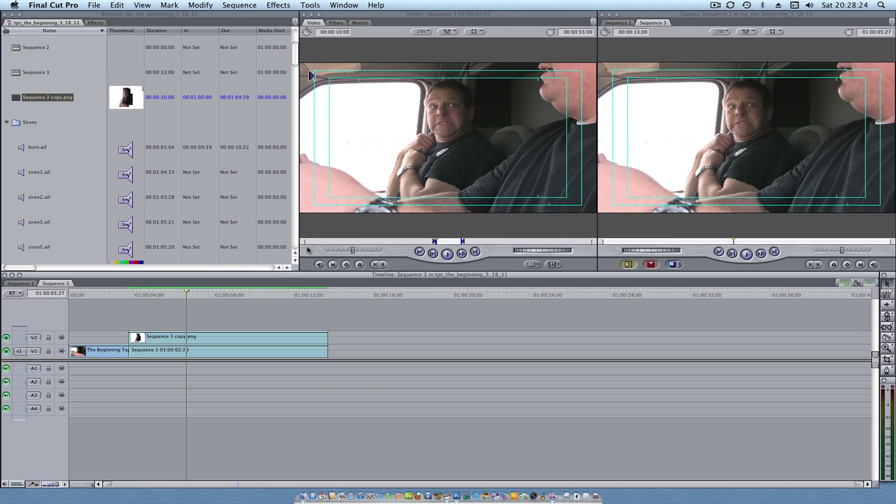
Apply Color Corrector 3-way to the V1 freeze frame and push its Whites orange-yellow
click(182, 341)
click(205, 314)
click(185, 353)
click(231, 4)
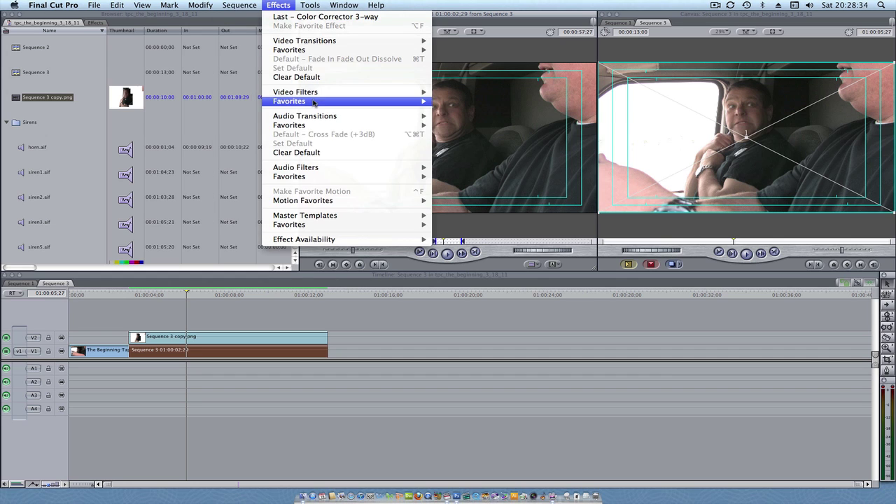
mouse_move(296, 91)
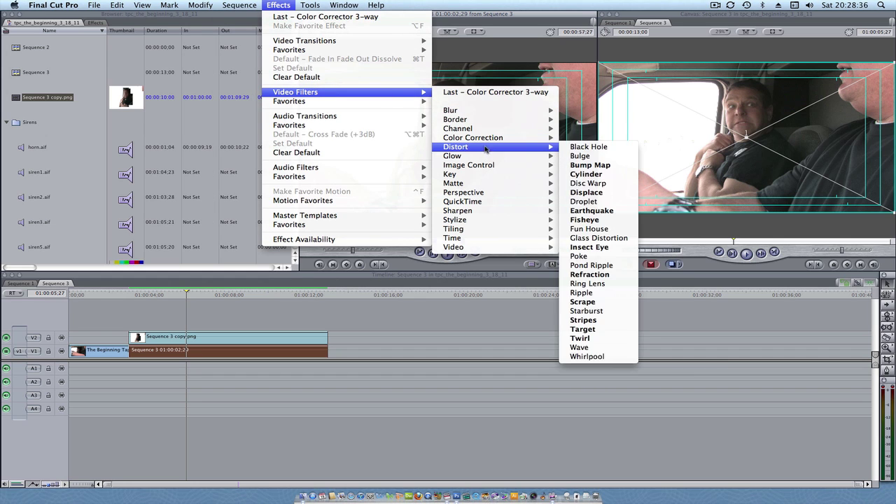
mouse_move(473, 137)
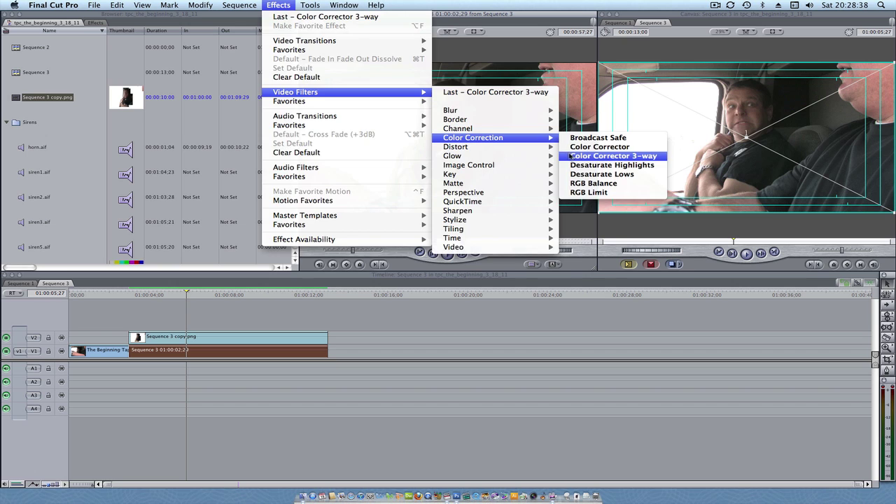
click(572, 156)
double_click(215, 356)
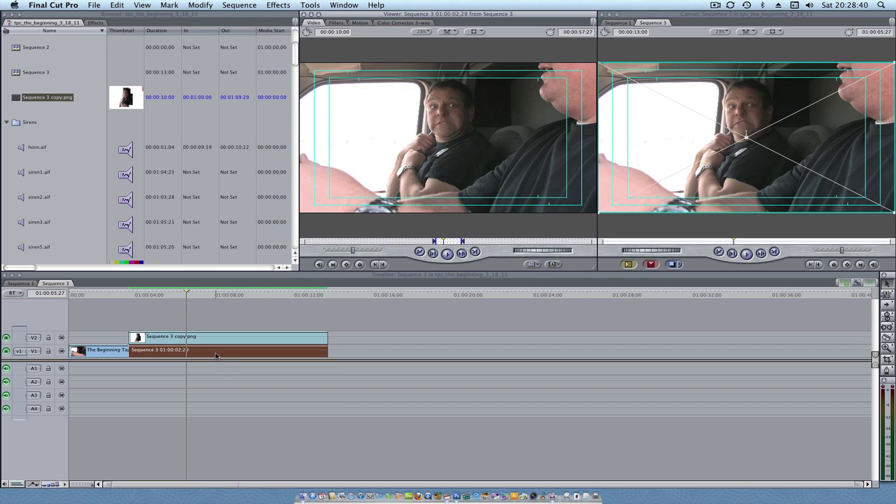
click(394, 23)
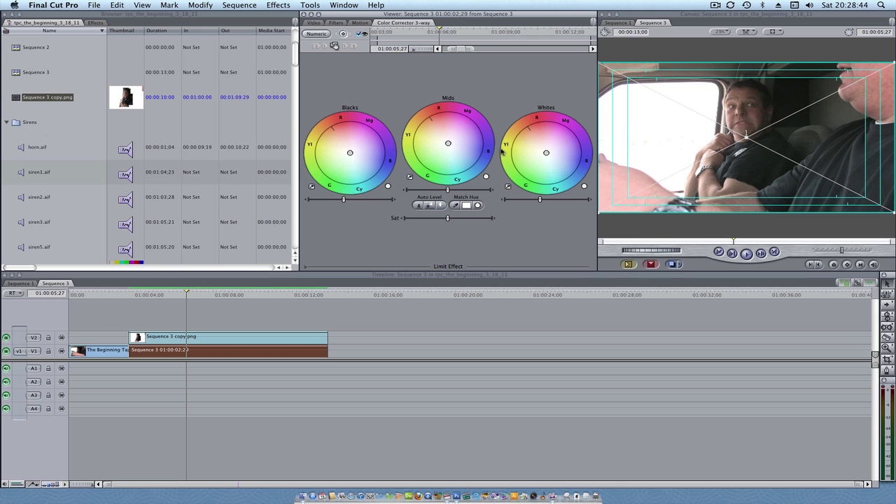
mouse_move(546, 152)
mouse_down()
mouse_move(520, 174)
mouse_move(558, 123)
mouse_move(541, 118)
mouse_move(527, 126)
mouse_up()
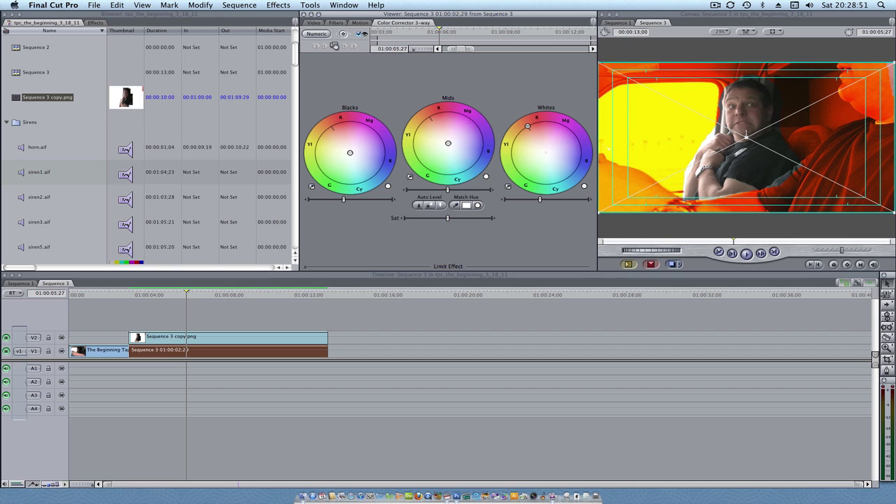